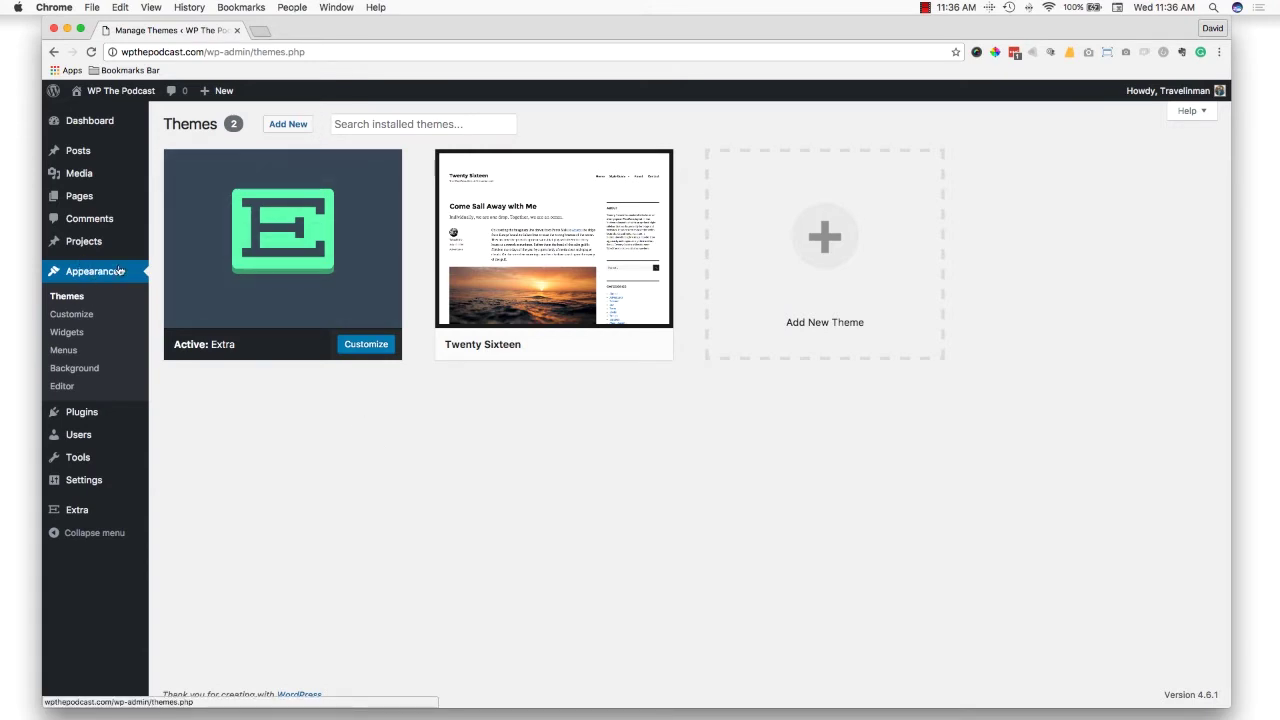
Upload Desktop/Walden/Walden.zip as a new theme, install it, and activate Walden
click(294, 126)
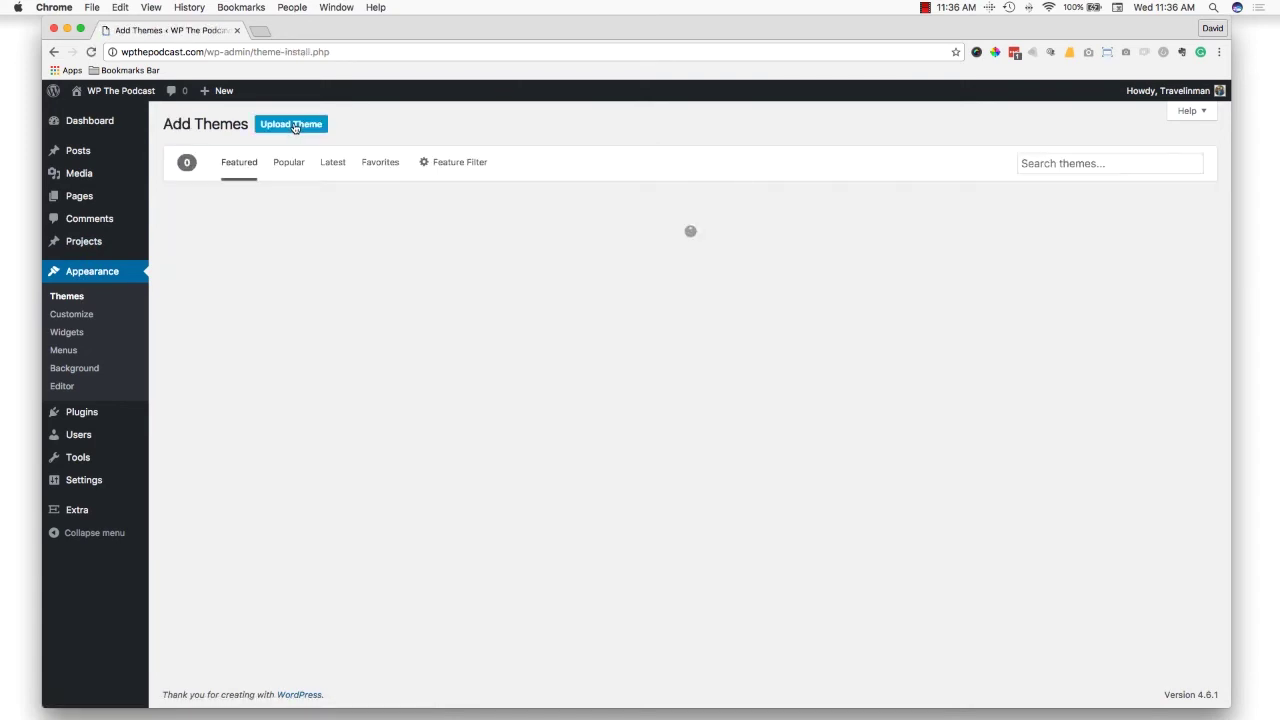
click(294, 126)
click(586, 246)
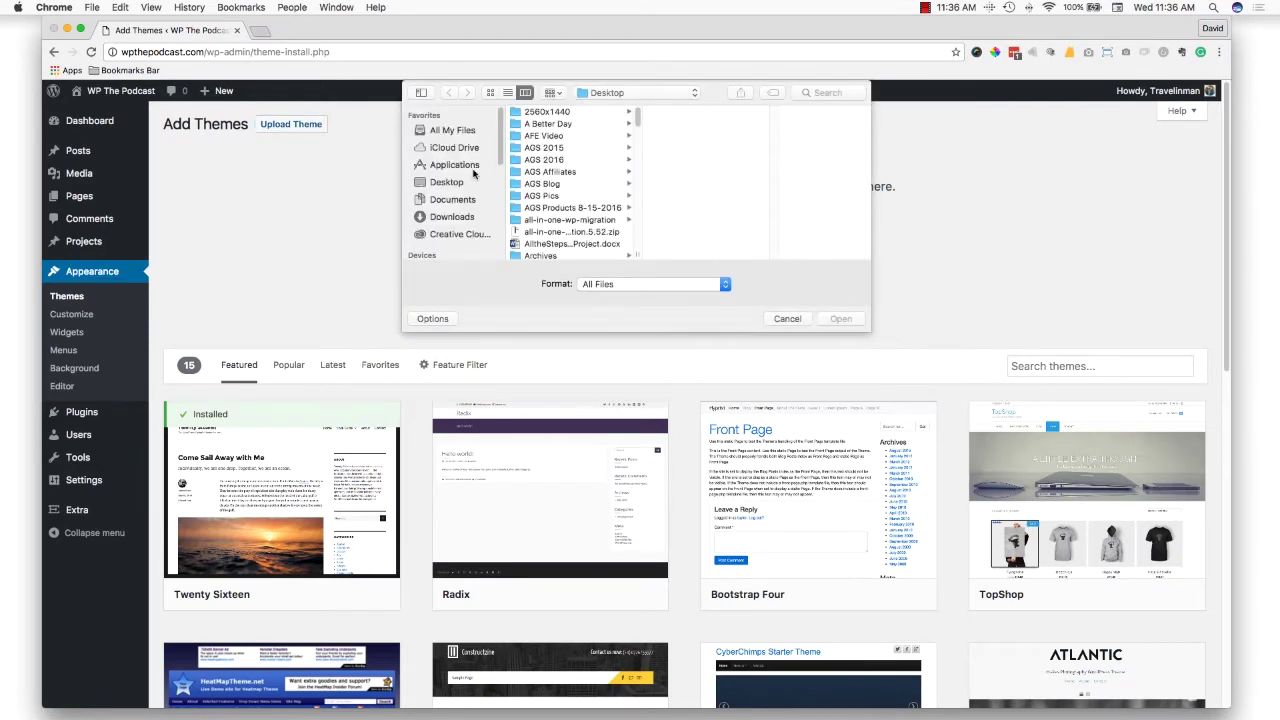
click(458, 184)
click(536, 124)
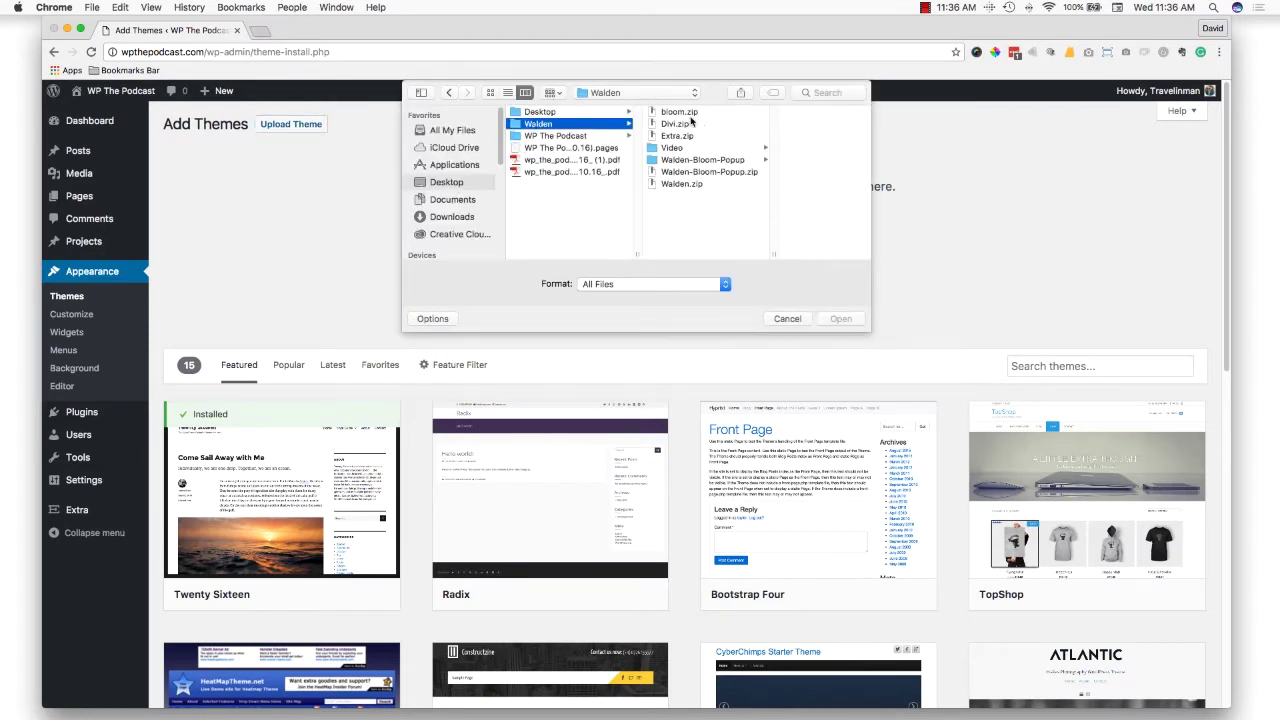
double_click(684, 184)
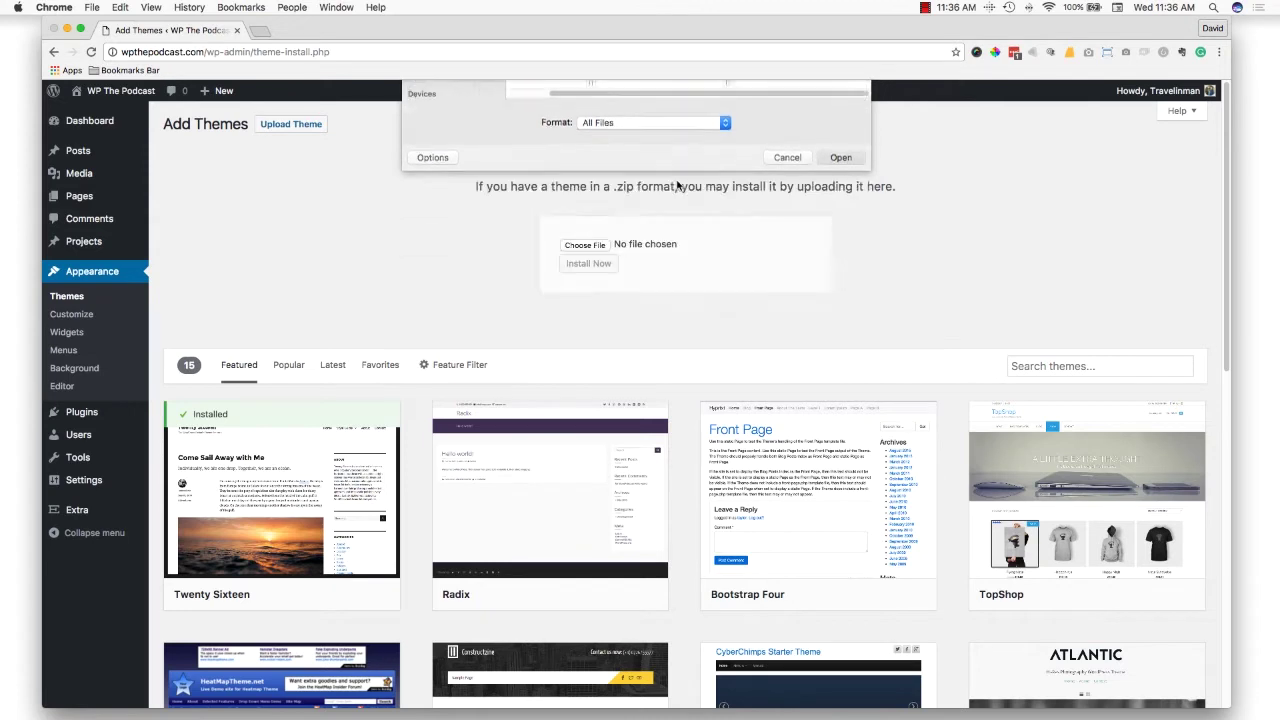
click(588, 264)
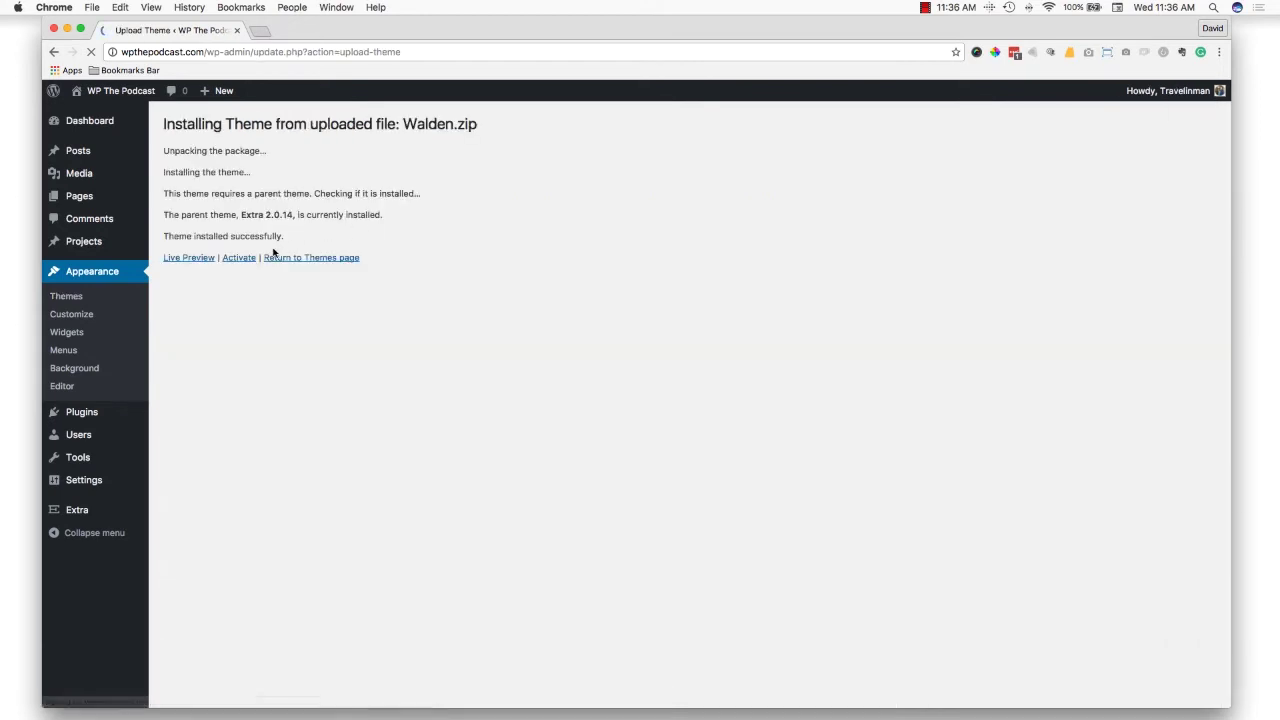
click(243, 259)
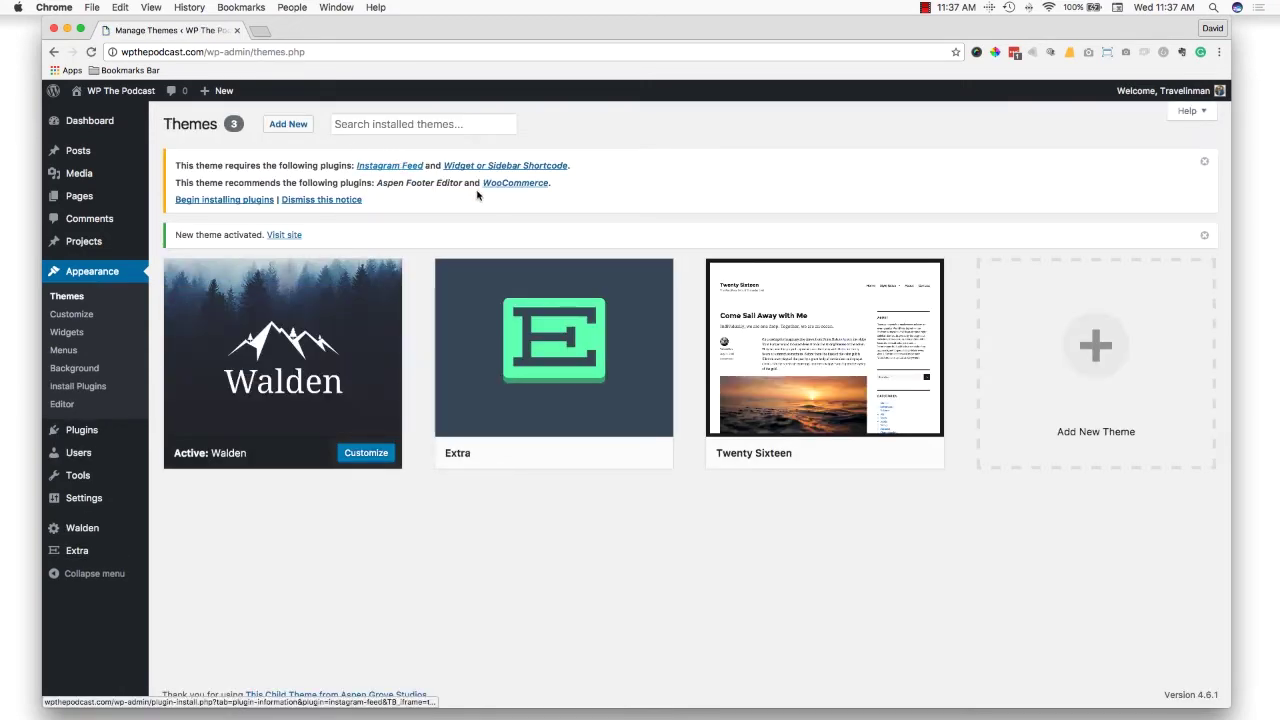
Bulk-install Instagram Feed, Widget or Sidebar Shortcode, Aspen Footer Editor and WooCommerce
click(211, 200)
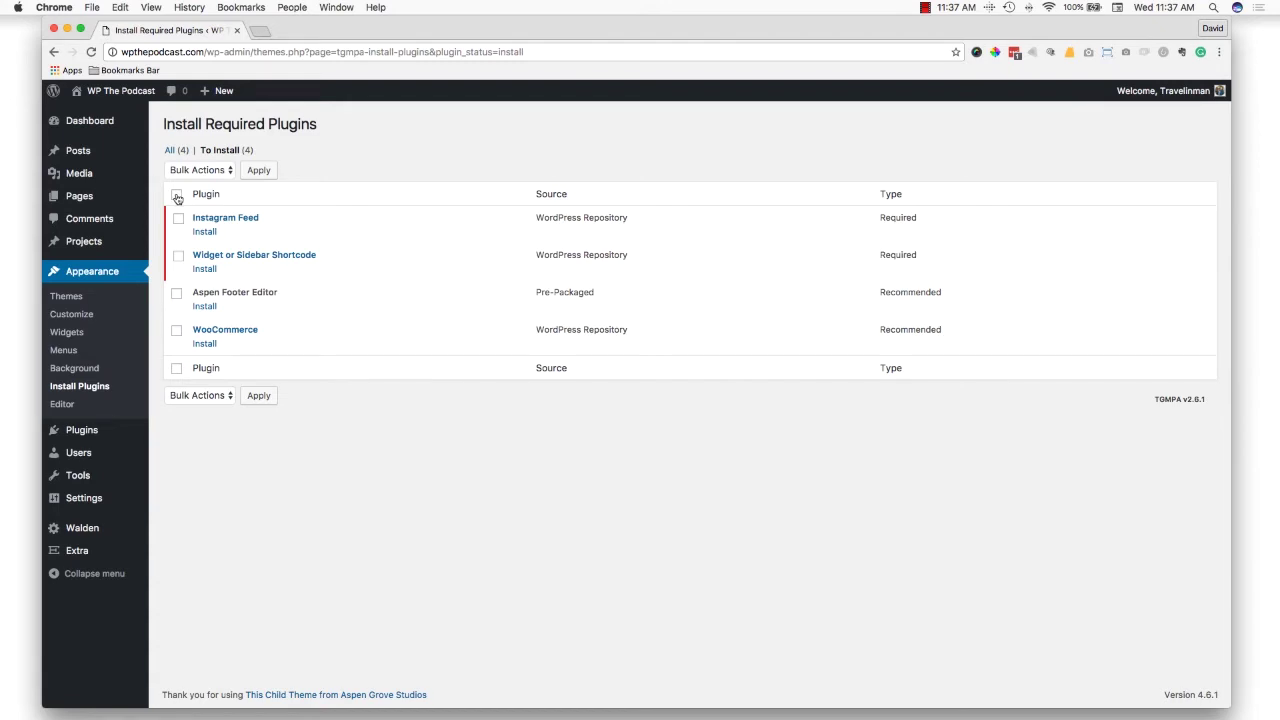
click(177, 196)
click(212, 170)
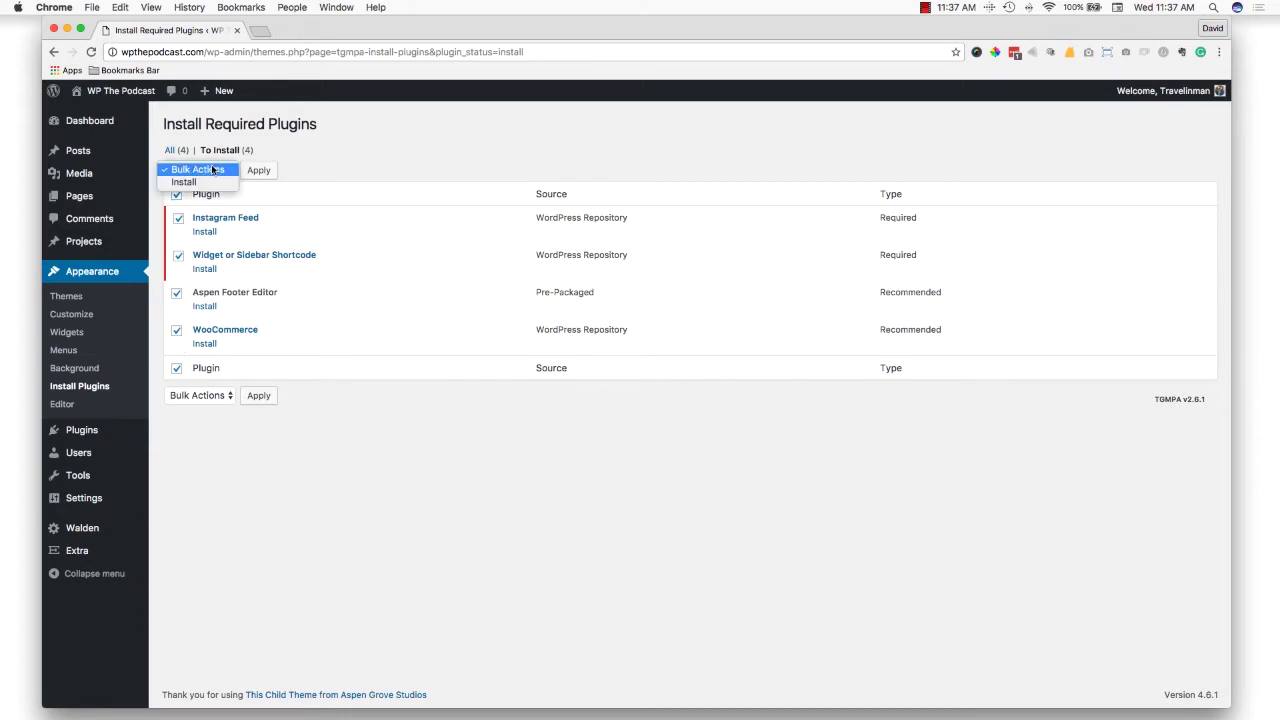
click(184, 182)
click(258, 171)
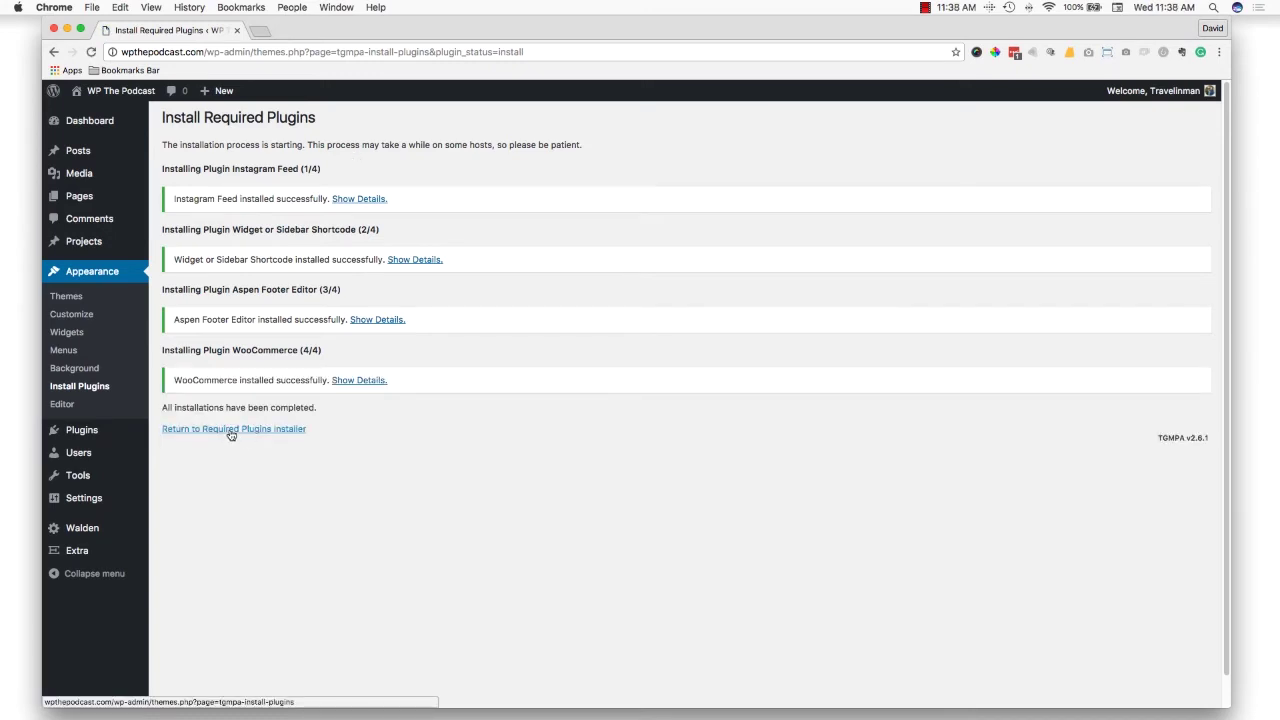
Bulk-activate all four newly installed plugins
click(230, 430)
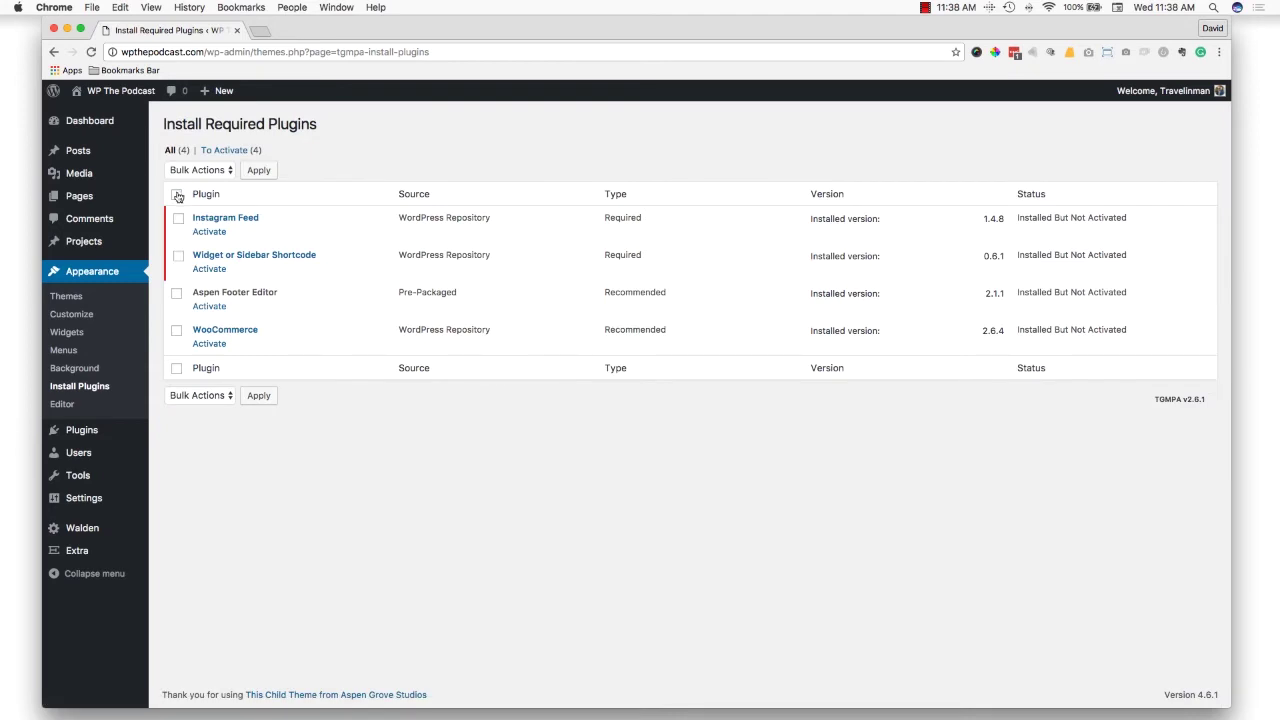
click(178, 196)
click(204, 172)
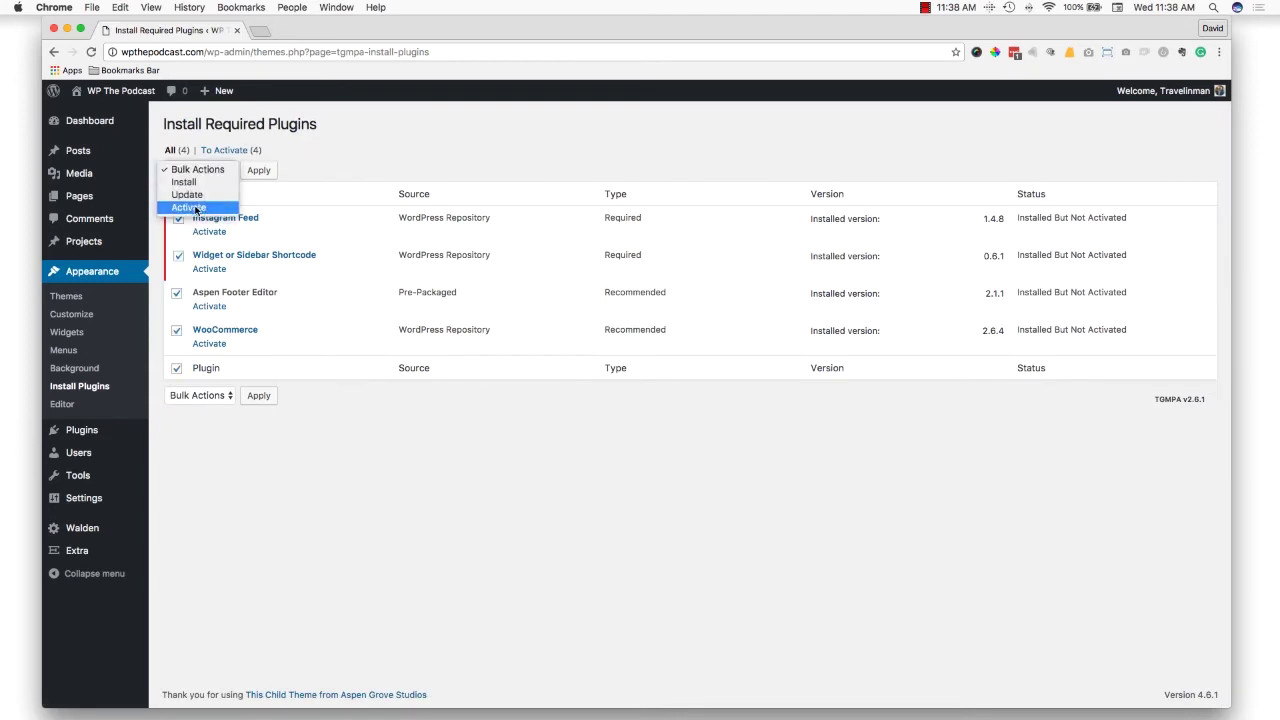
click(195, 208)
click(256, 172)
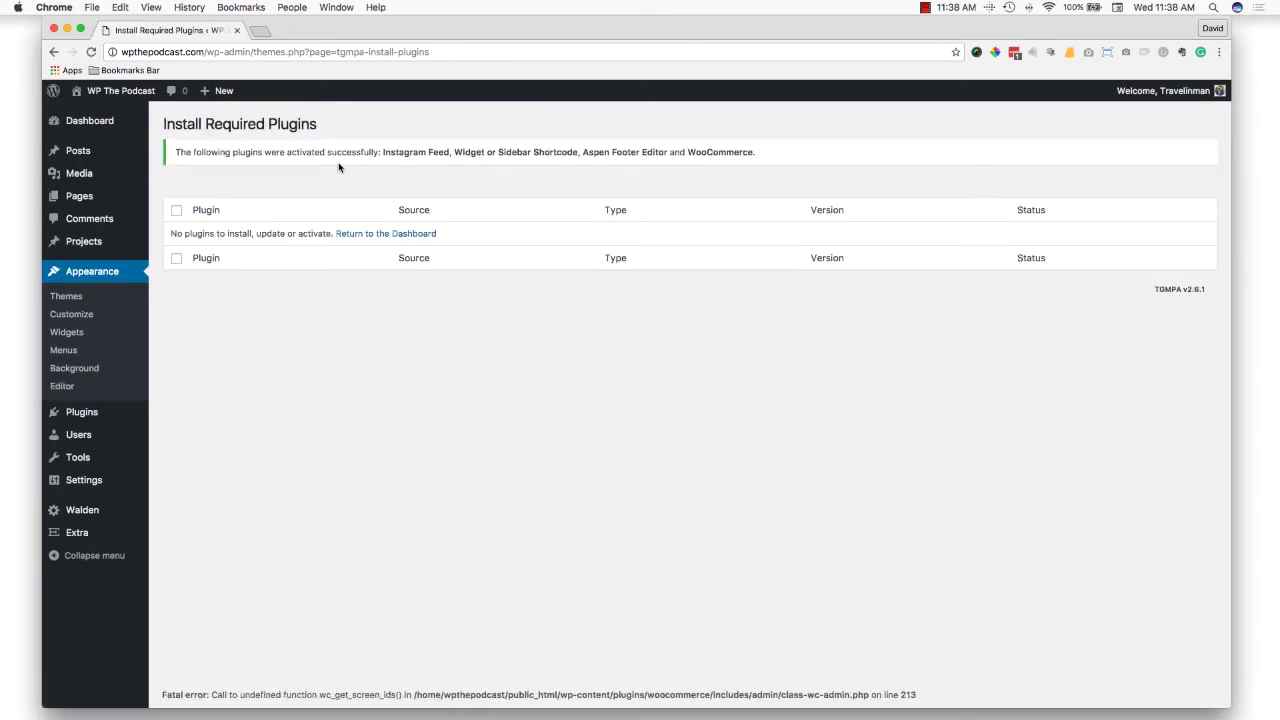
click(365, 234)
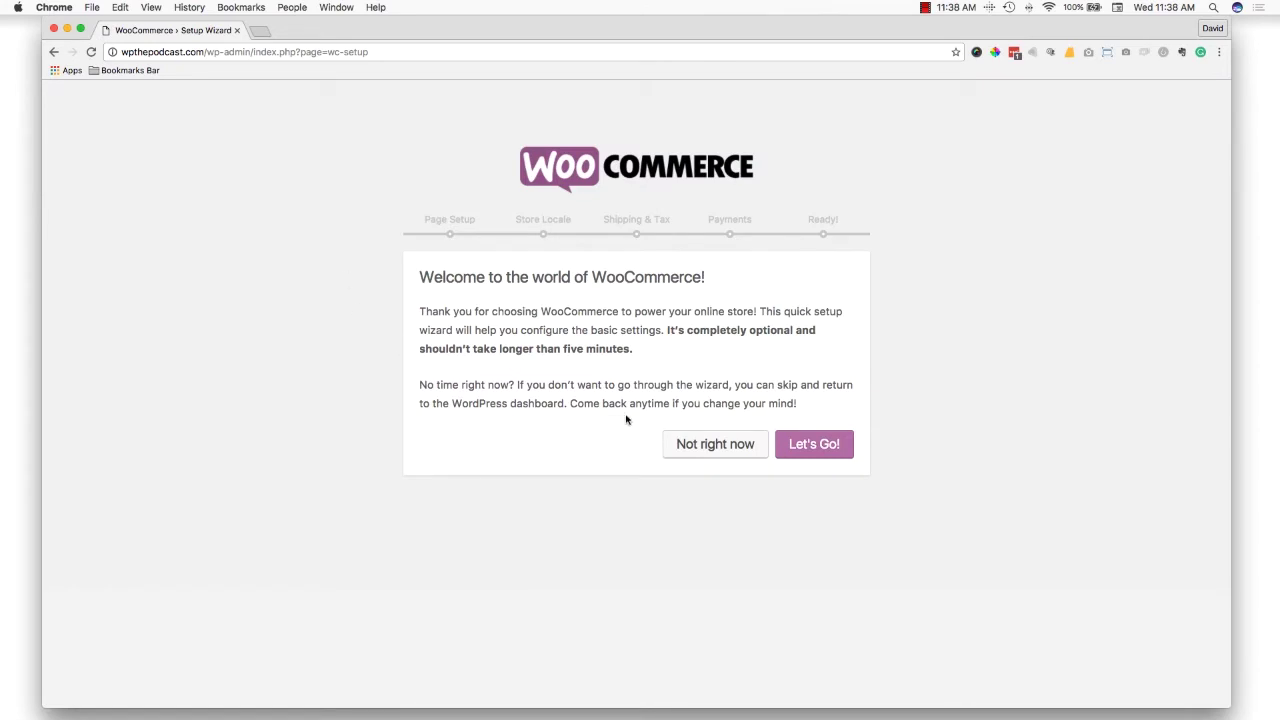
Dismiss the WooCommerce setup wizard with 'Not right now'
click(713, 450)
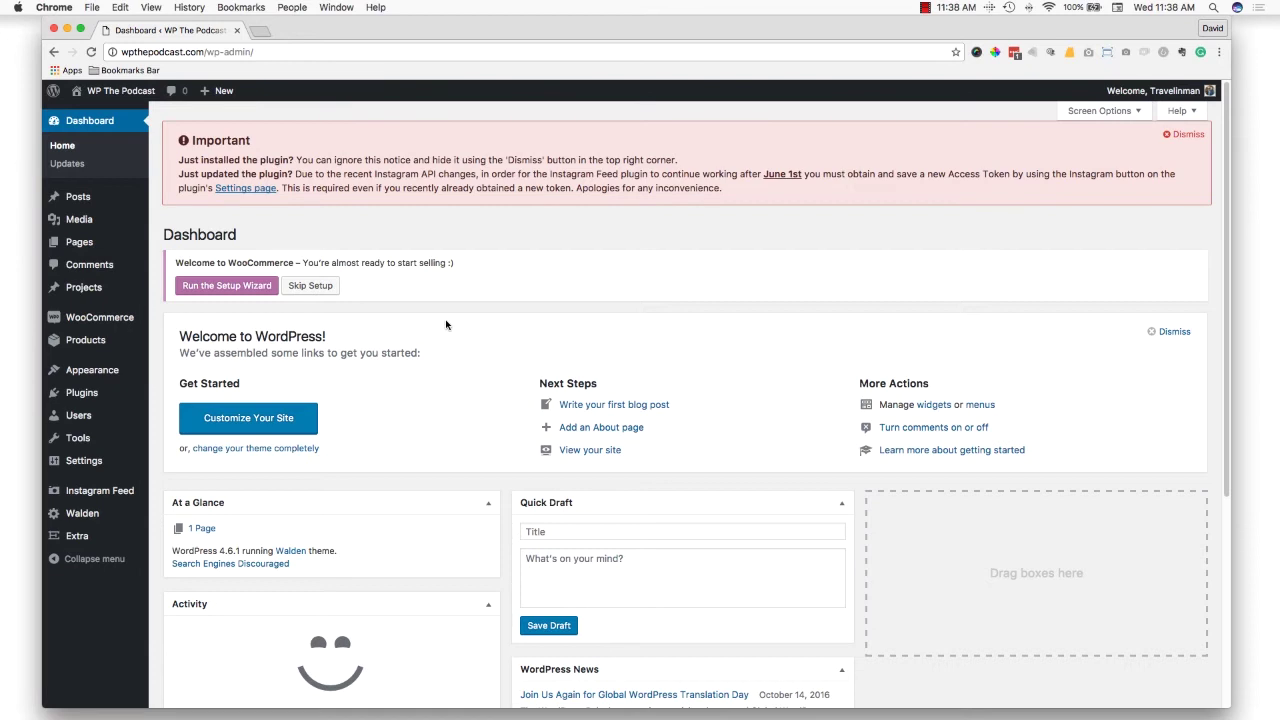
mouse_move(82, 513)
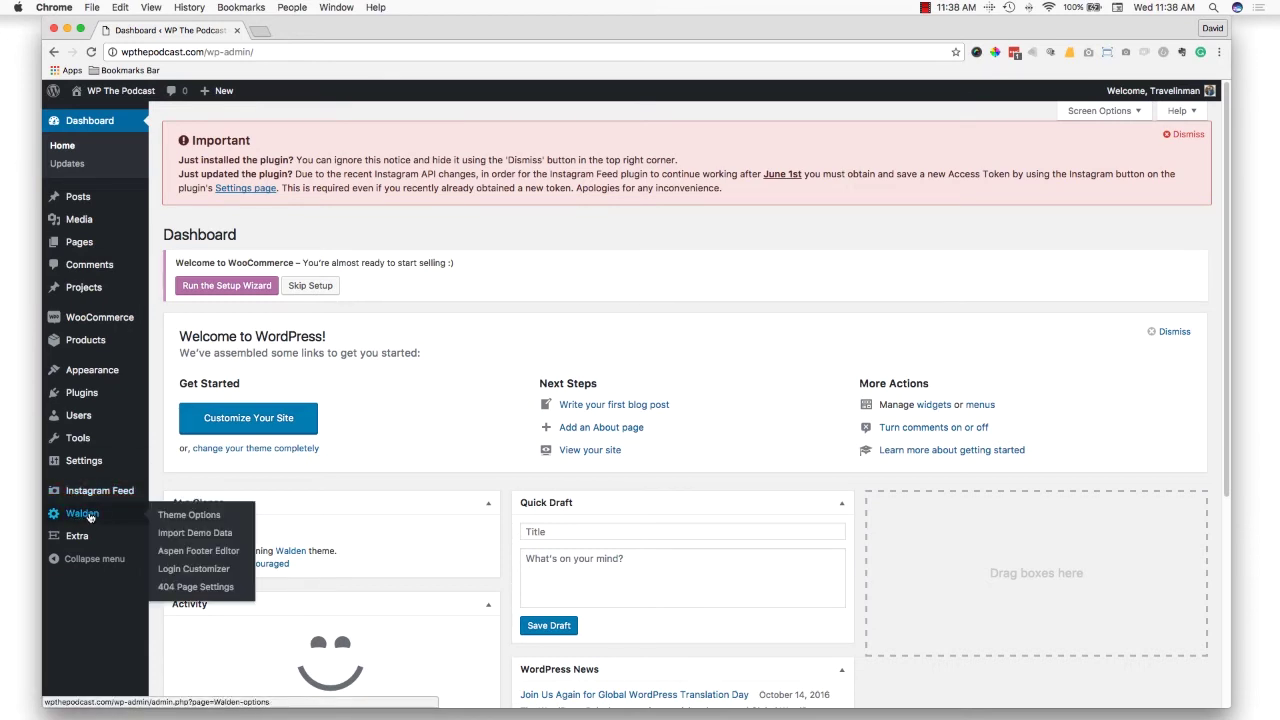
Run Walden's Import Demo Data tool until the demo content is imported
click(196, 536)
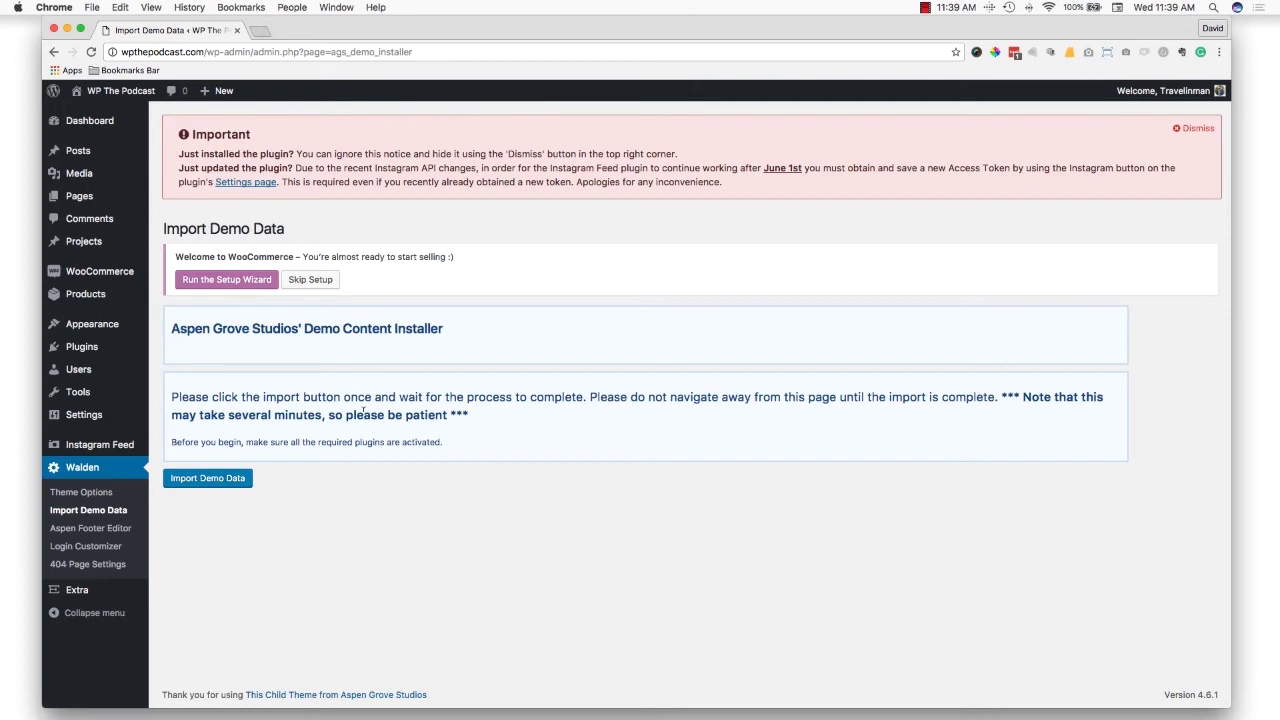
click(225, 484)
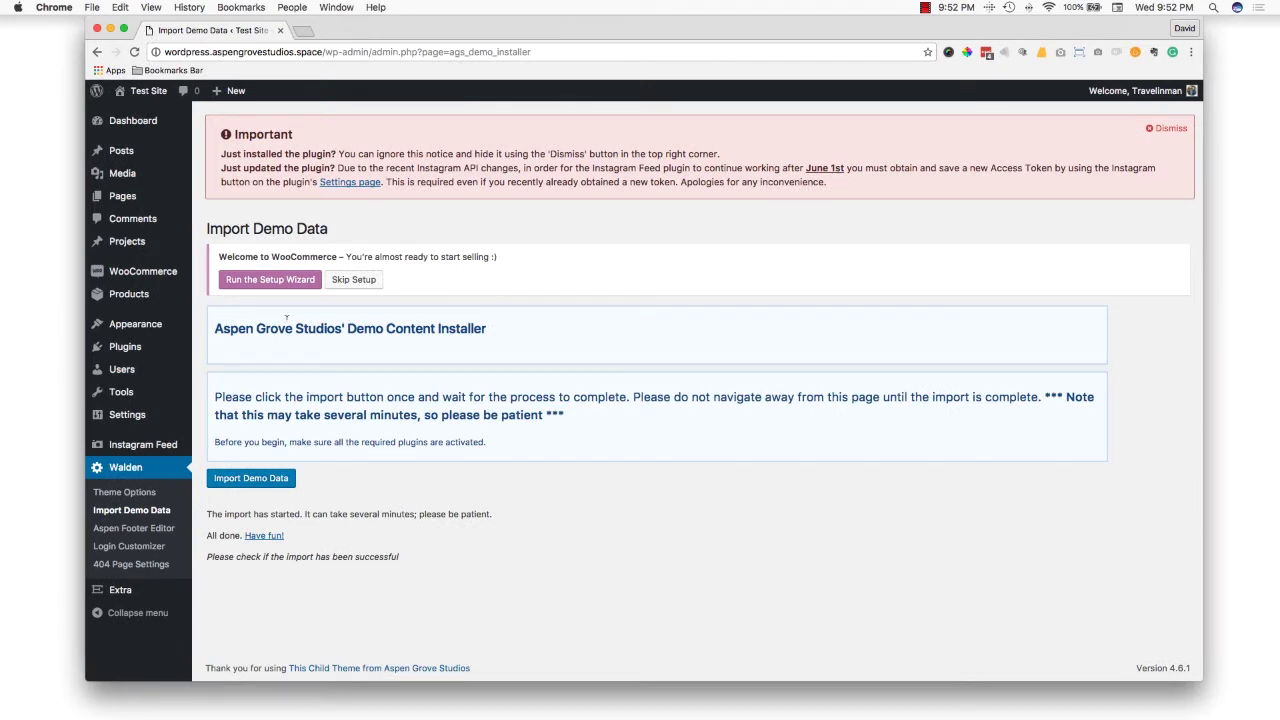
Start the WooCommerce wizard and create the Shop, Cart, Checkout and My Account pages
click(271, 281)
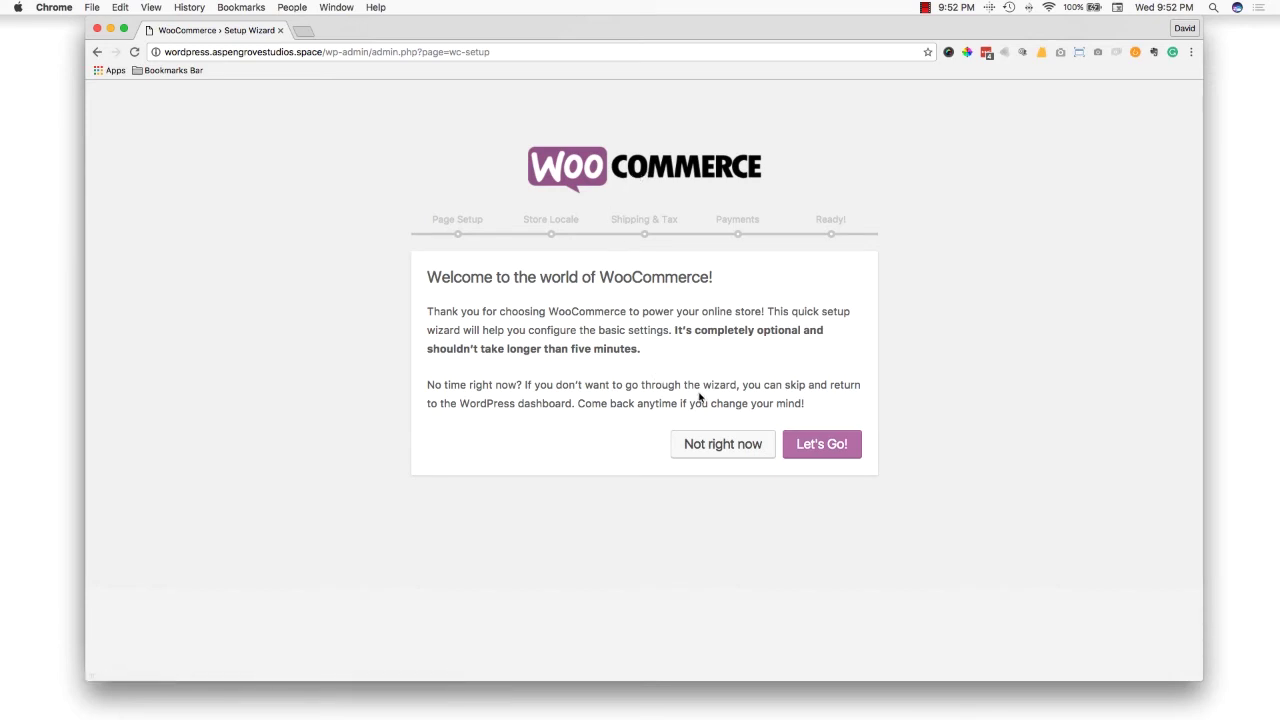
click(821, 447)
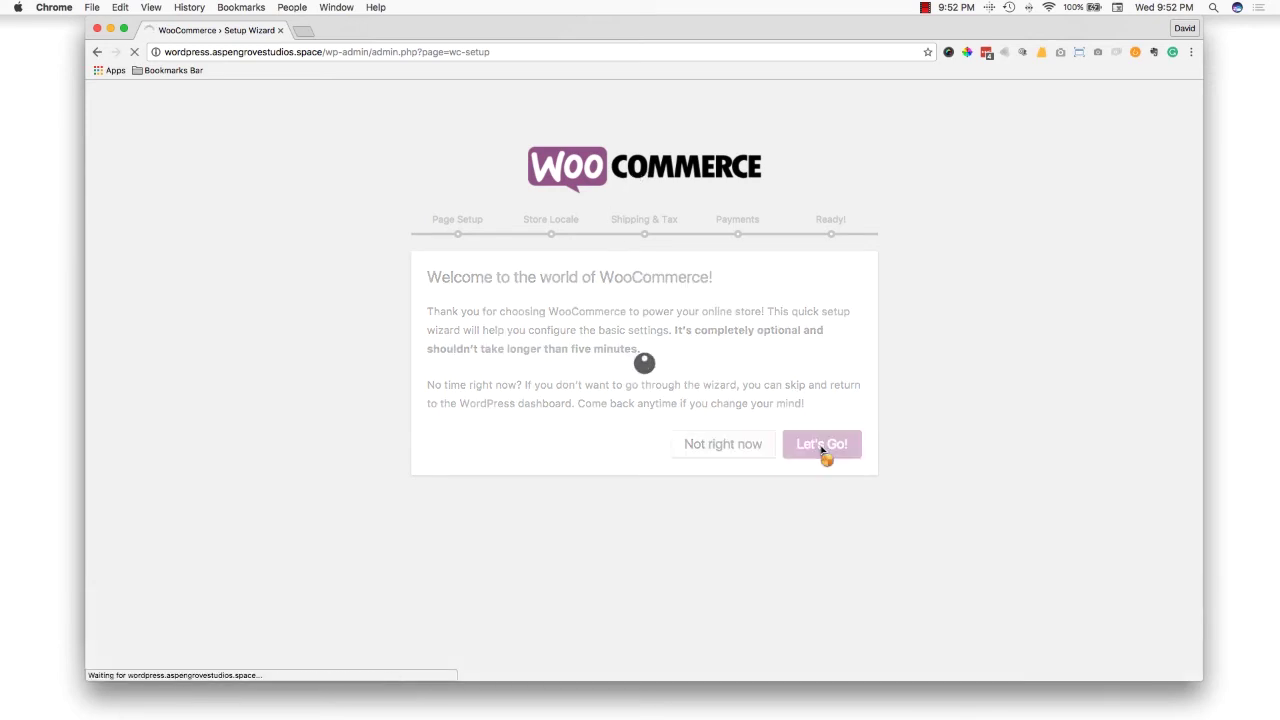
scroll(886, 447, down, 1)
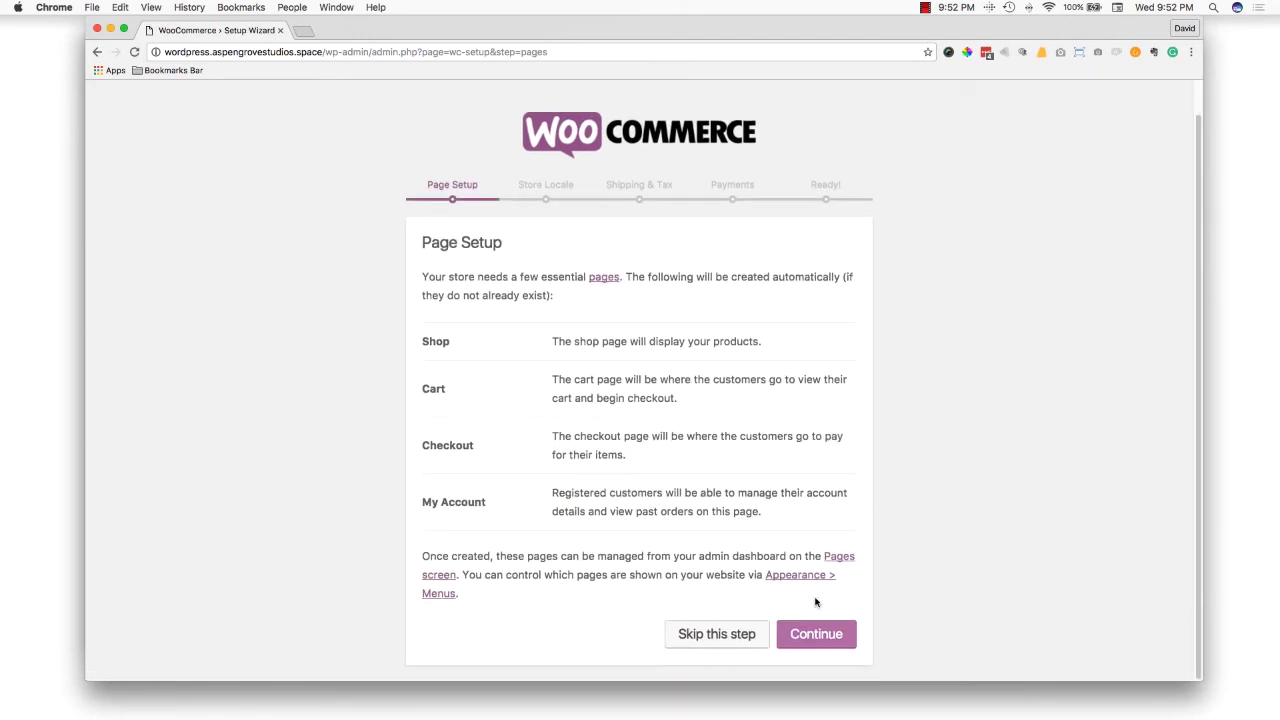
click(810, 637)
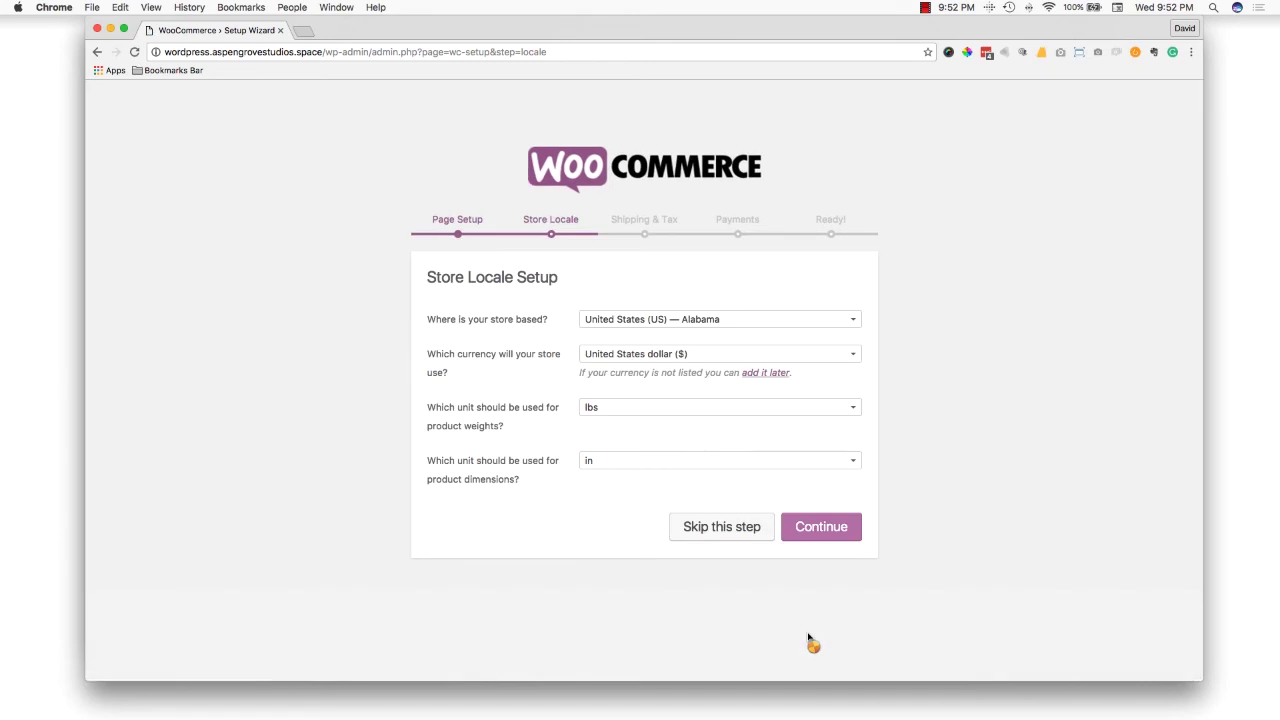
Skip the Store Locale, Shipping & Tax and Payments steps and leave the finished wizard
click(729, 531)
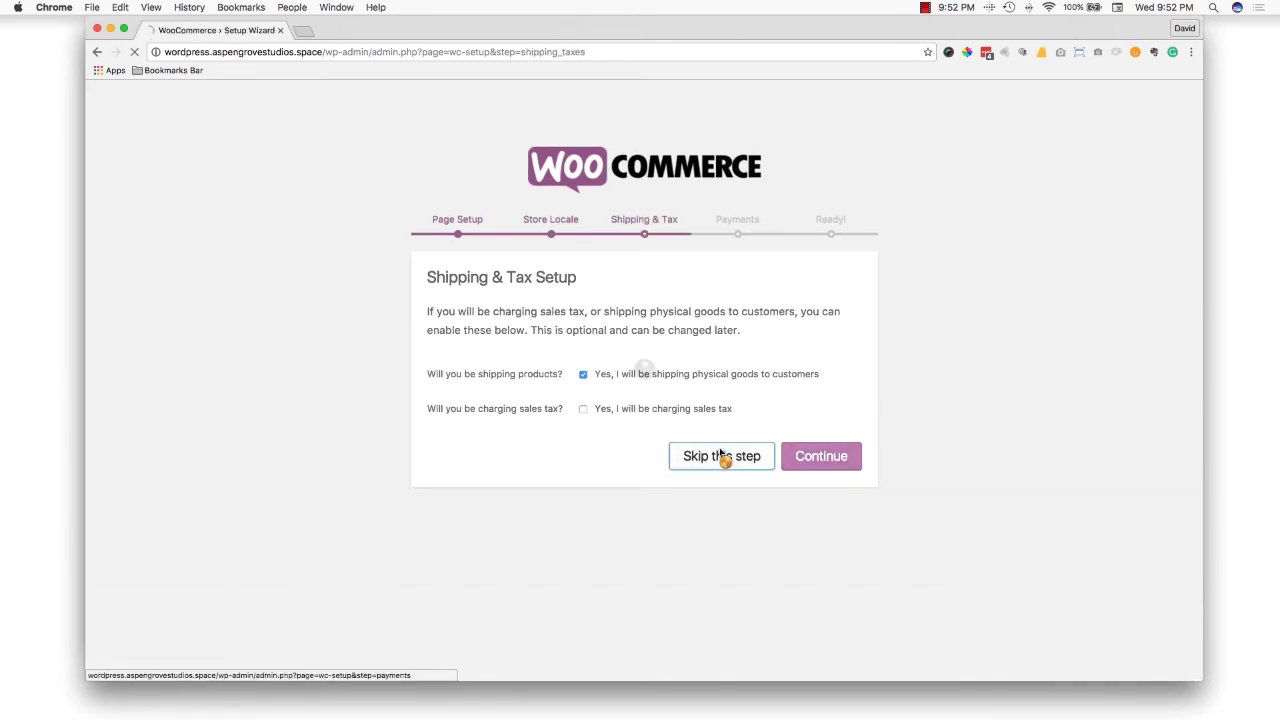
click(720, 455)
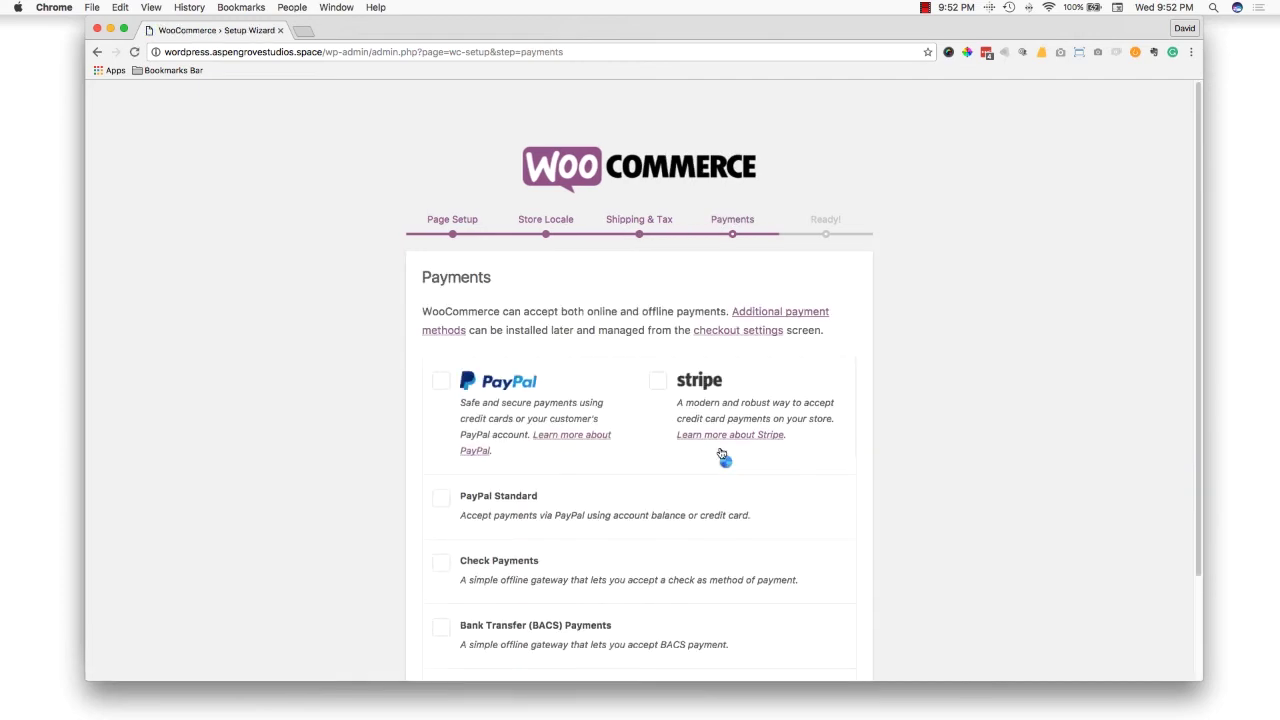
scroll(790, 480, down, 3)
click(728, 634)
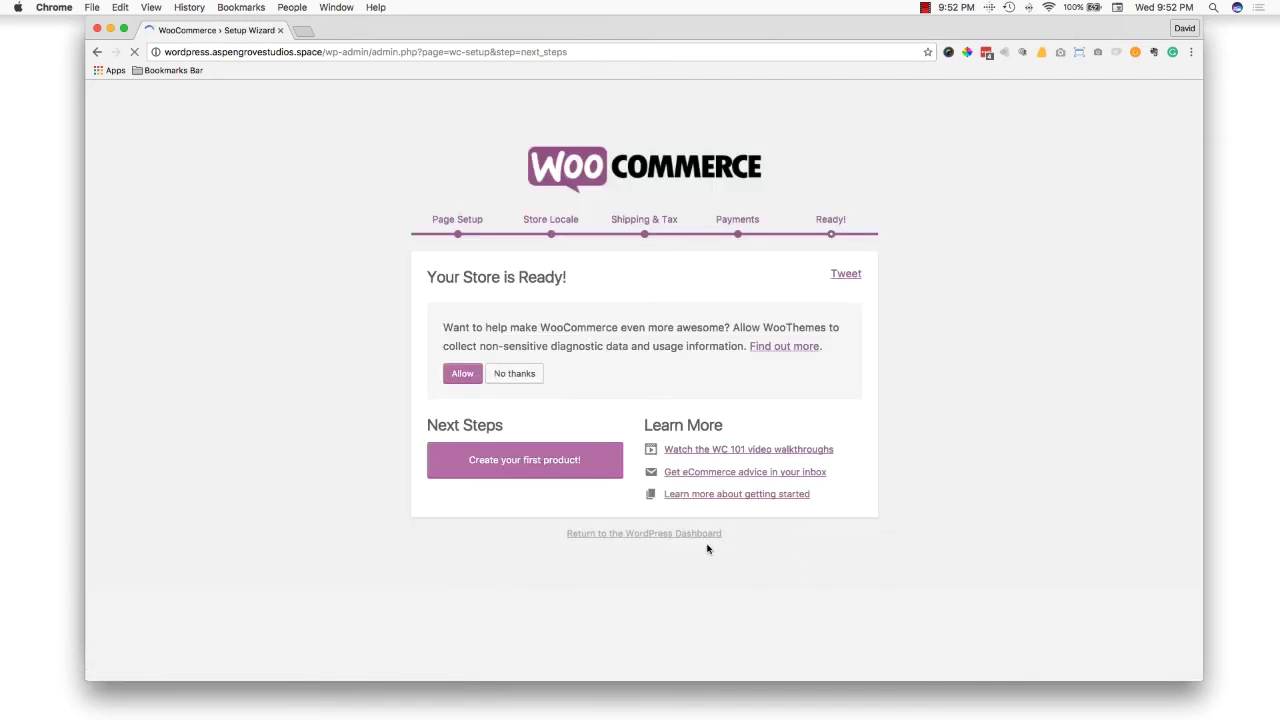
click(655, 535)
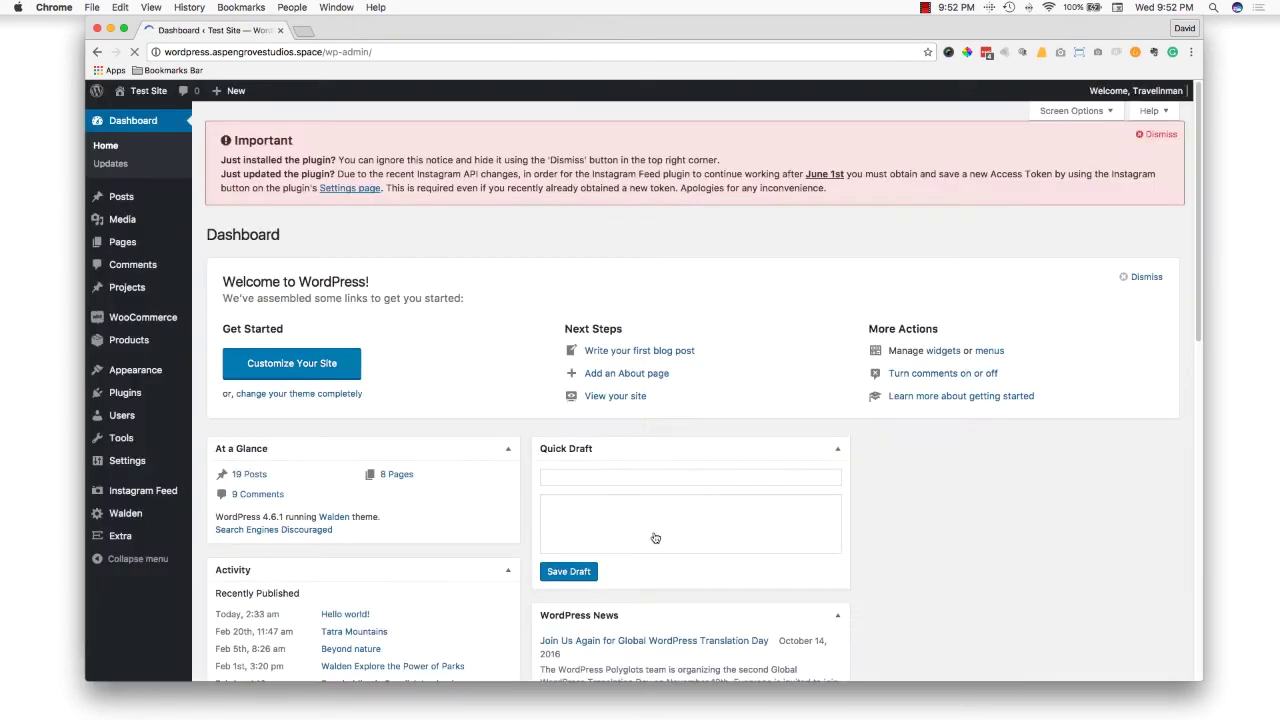
mouse_move(145, 90)
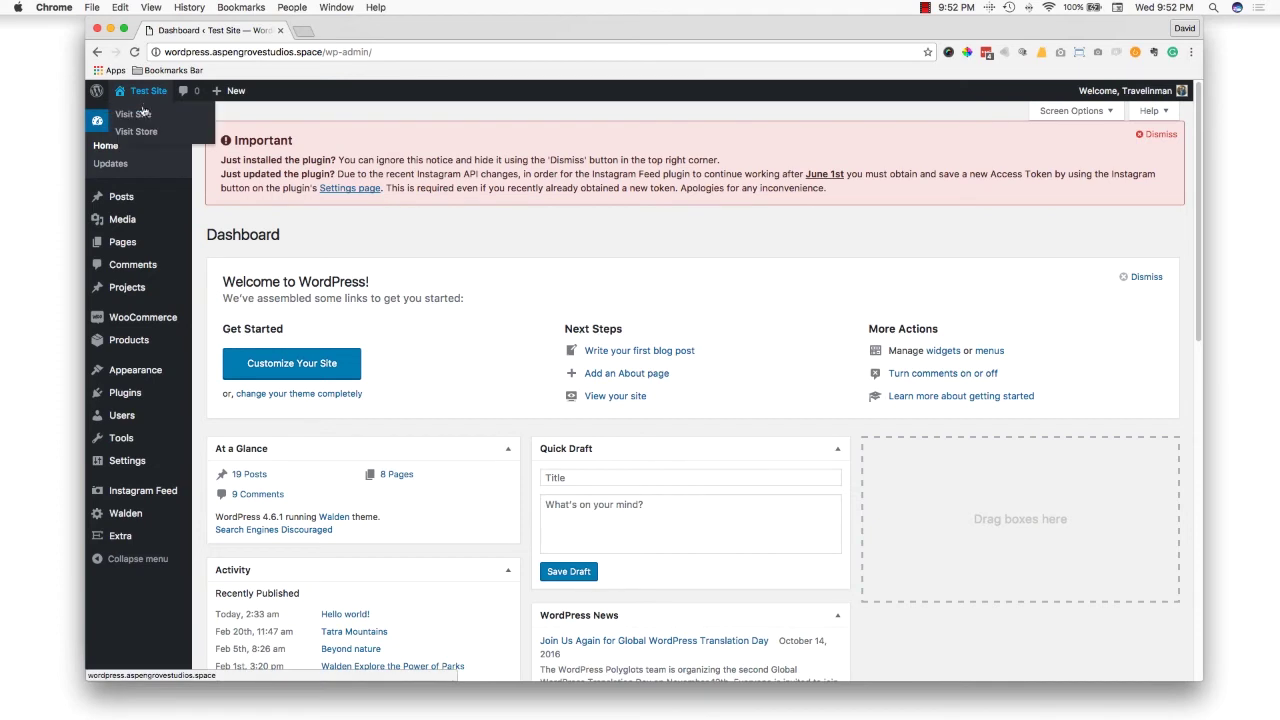
click(136, 115)
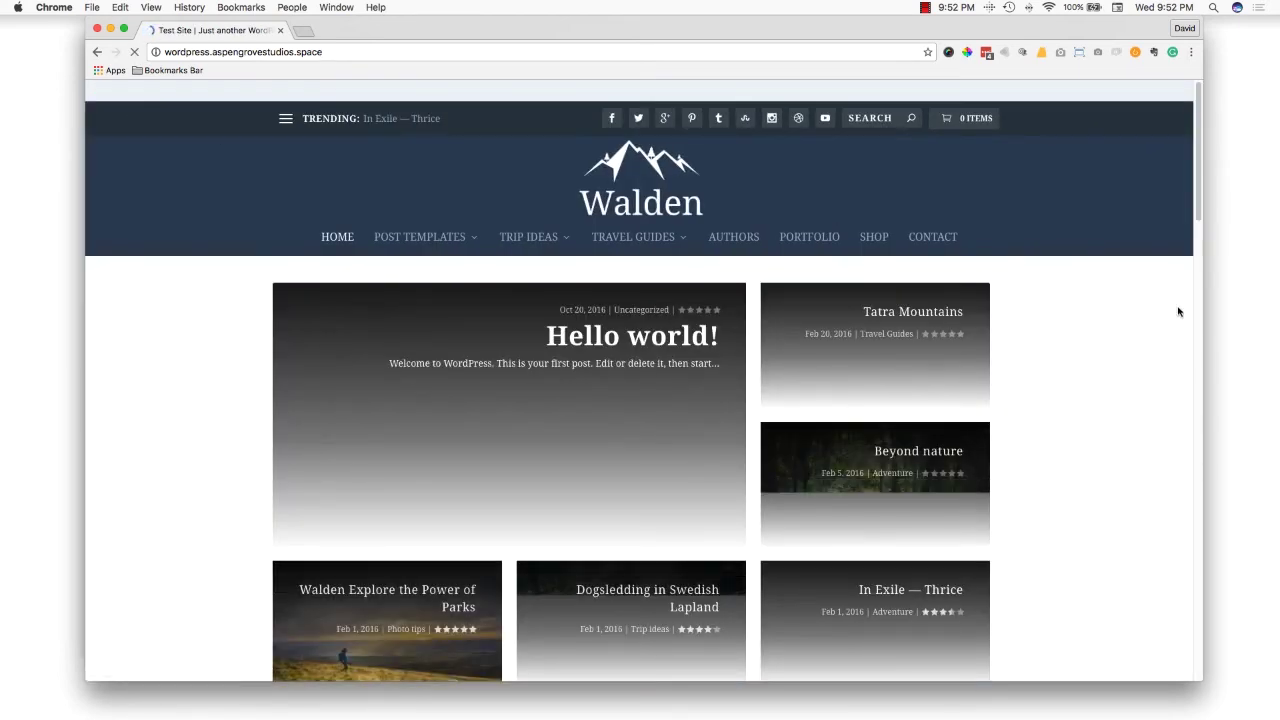
Scroll through the Walden-styled homepage, then go to the SHOP page listing demo products
scroll(1111, 323, down, 3)
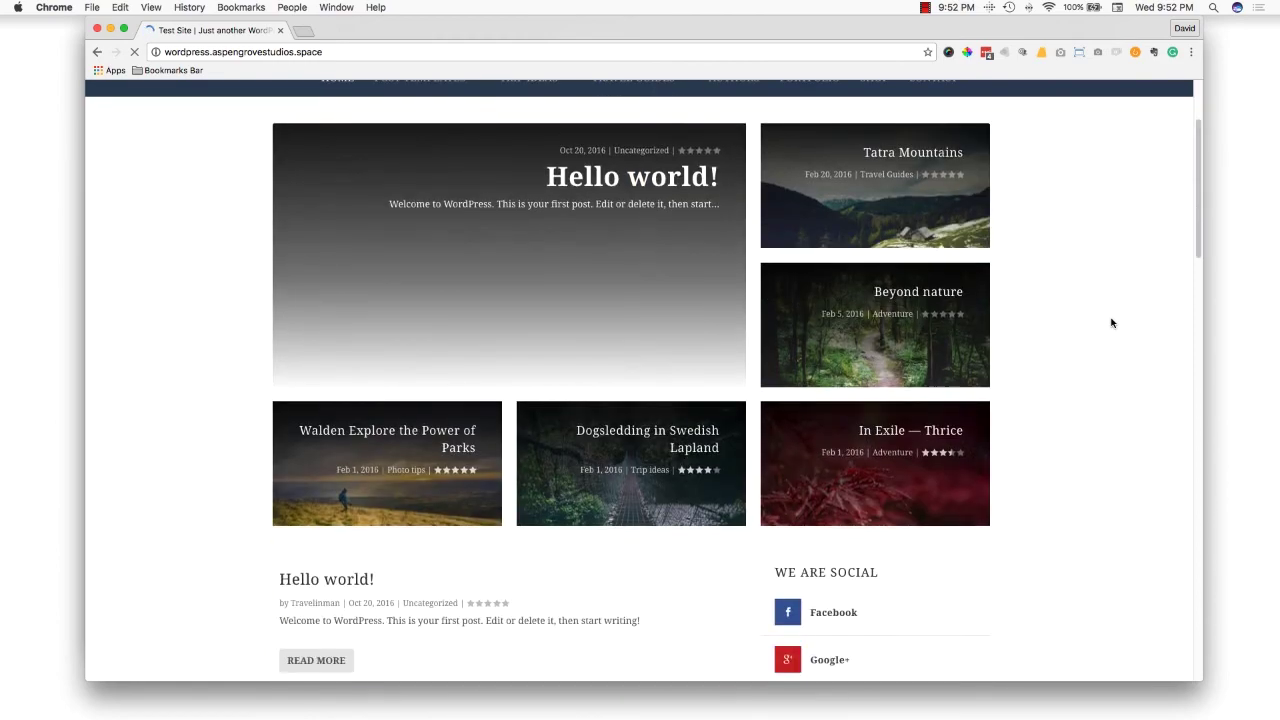
scroll(1111, 323, down, 10)
scroll(1111, 323, down, 5)
scroll(1111, 323, down, 2)
scroll(1111, 323, down, 3)
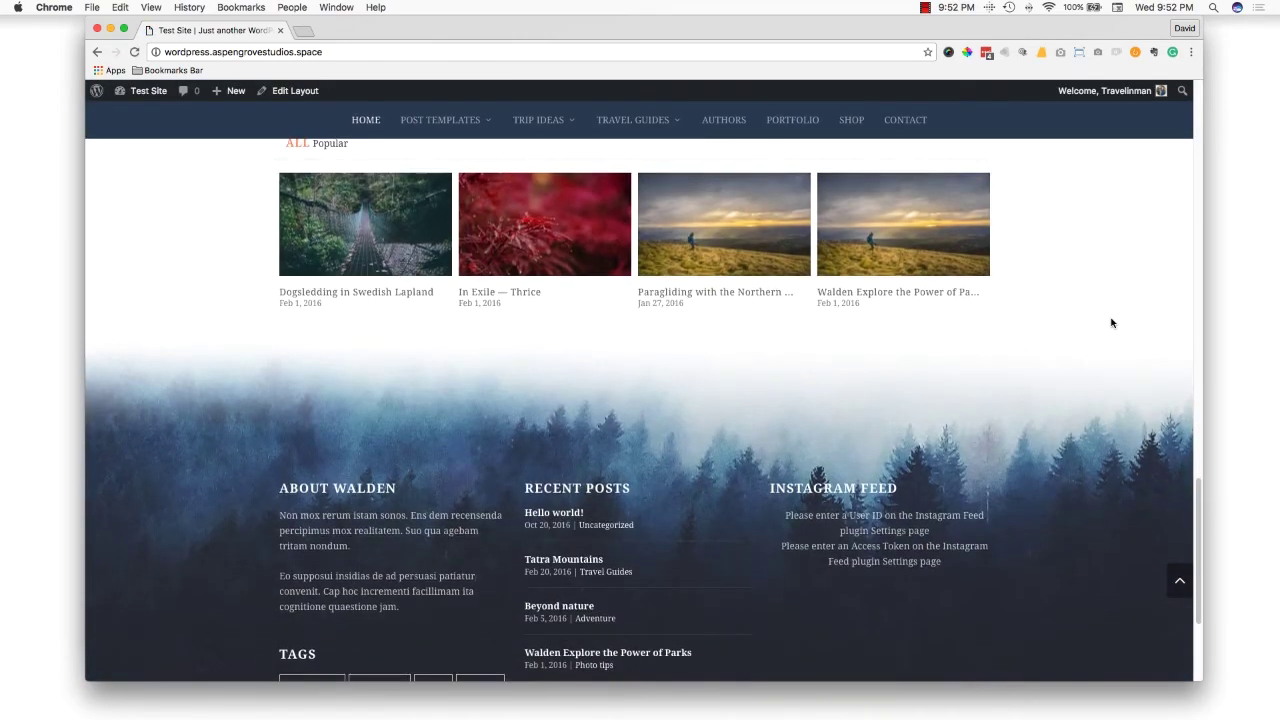
scroll(1111, 323, down, 3)
scroll(1111, 323, down, 1)
scroll(1111, 323, up, 8)
scroll(1111, 323, up, 10)
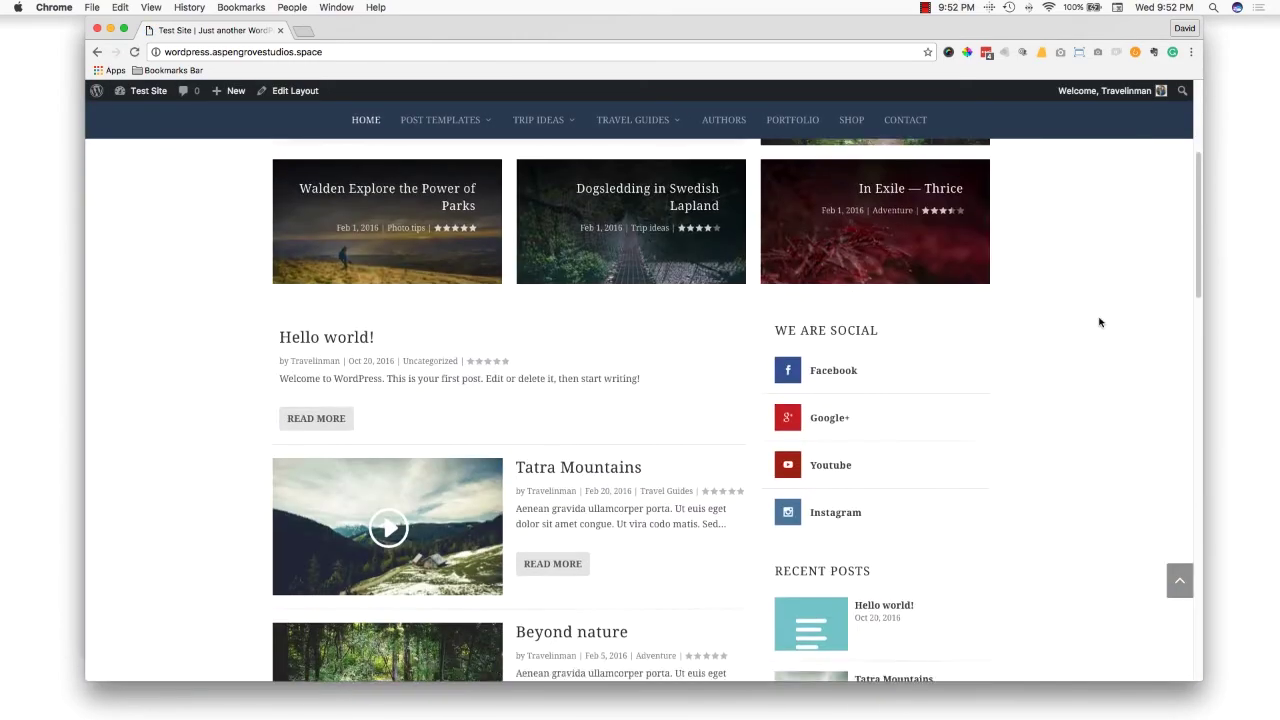
click(917, 122)
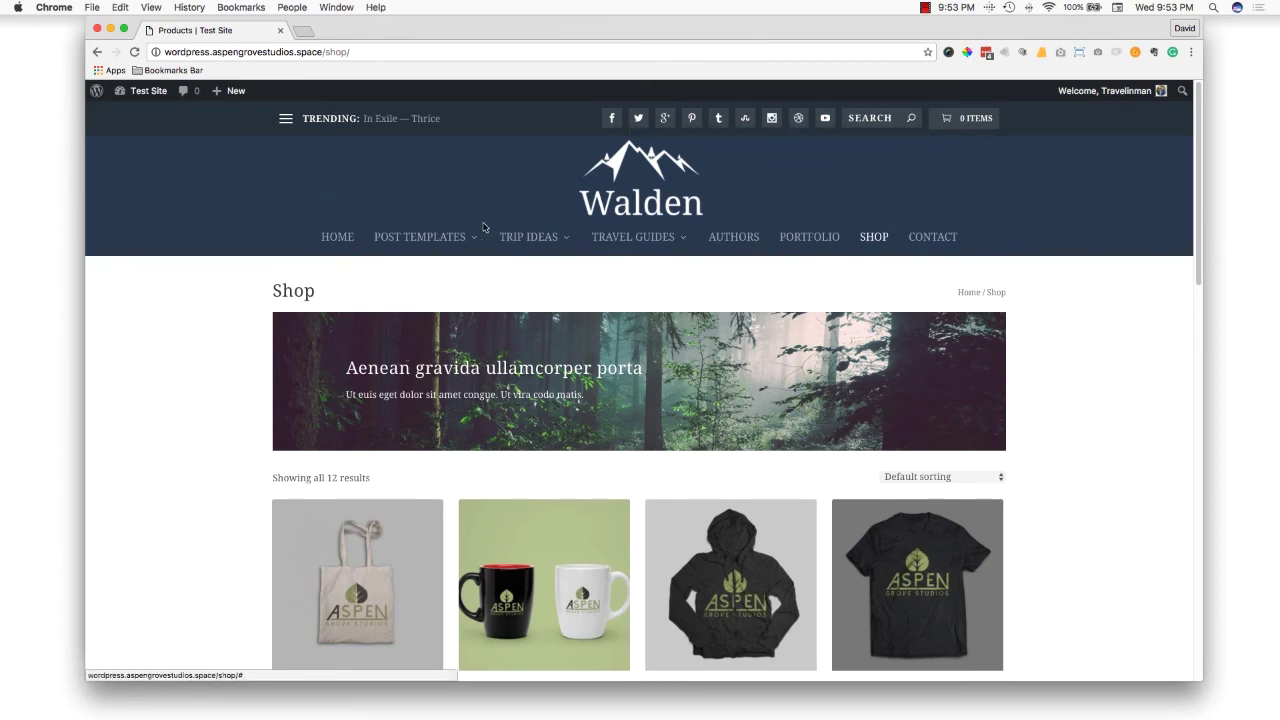
Scroll through the Aspen demo products and prices, then return to the HOME page
scroll(457, 230, down, 5)
scroll(314, 250, down, 8)
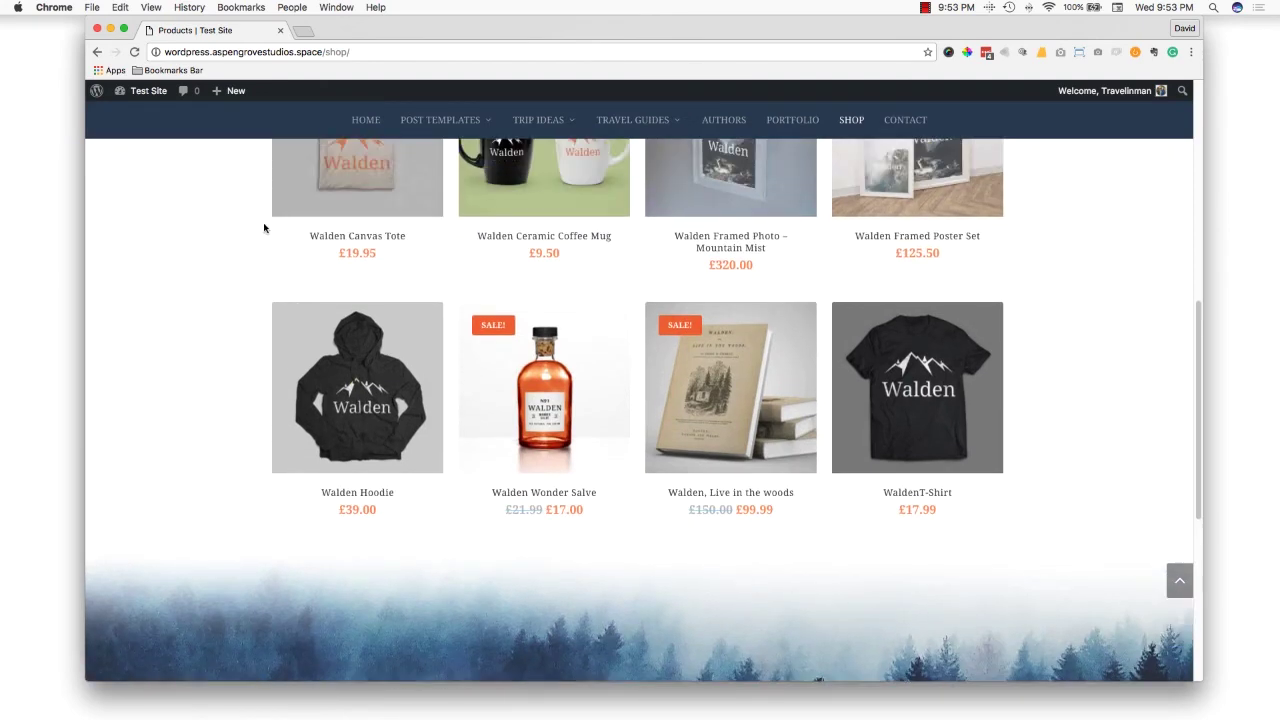
scroll(264, 228, up, 5)
scroll(264, 228, up, 5)
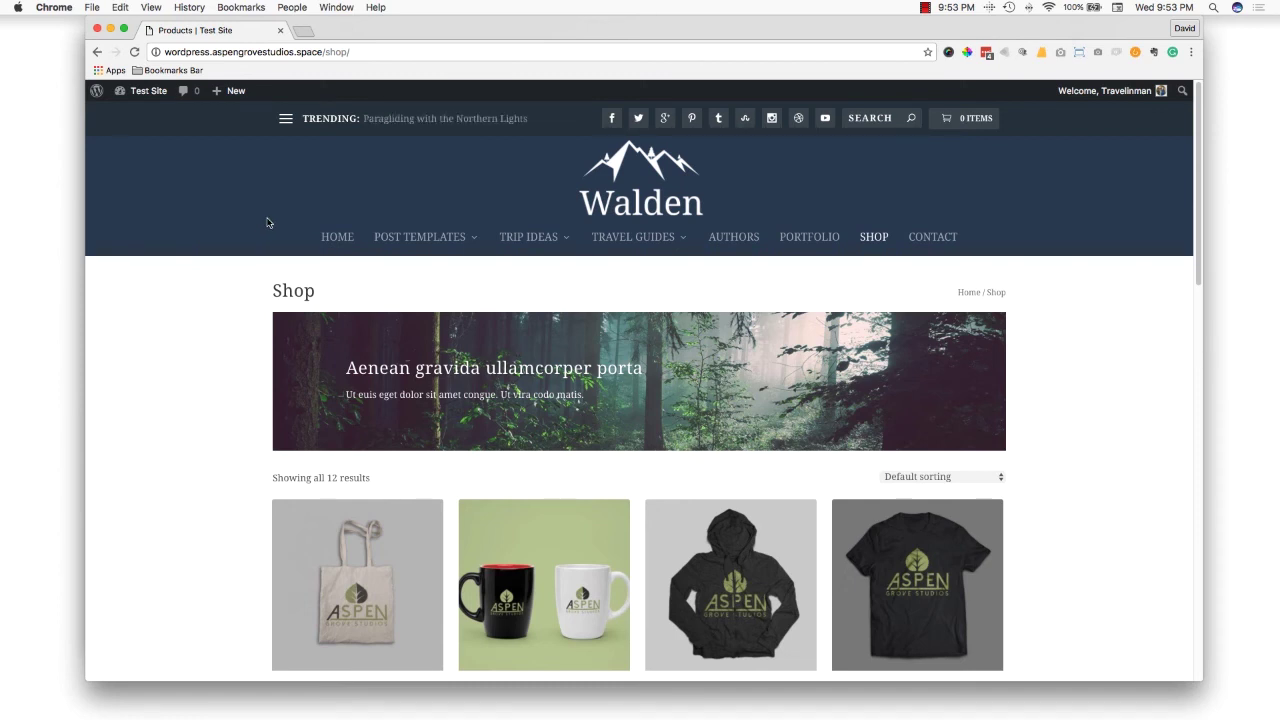
click(336, 244)
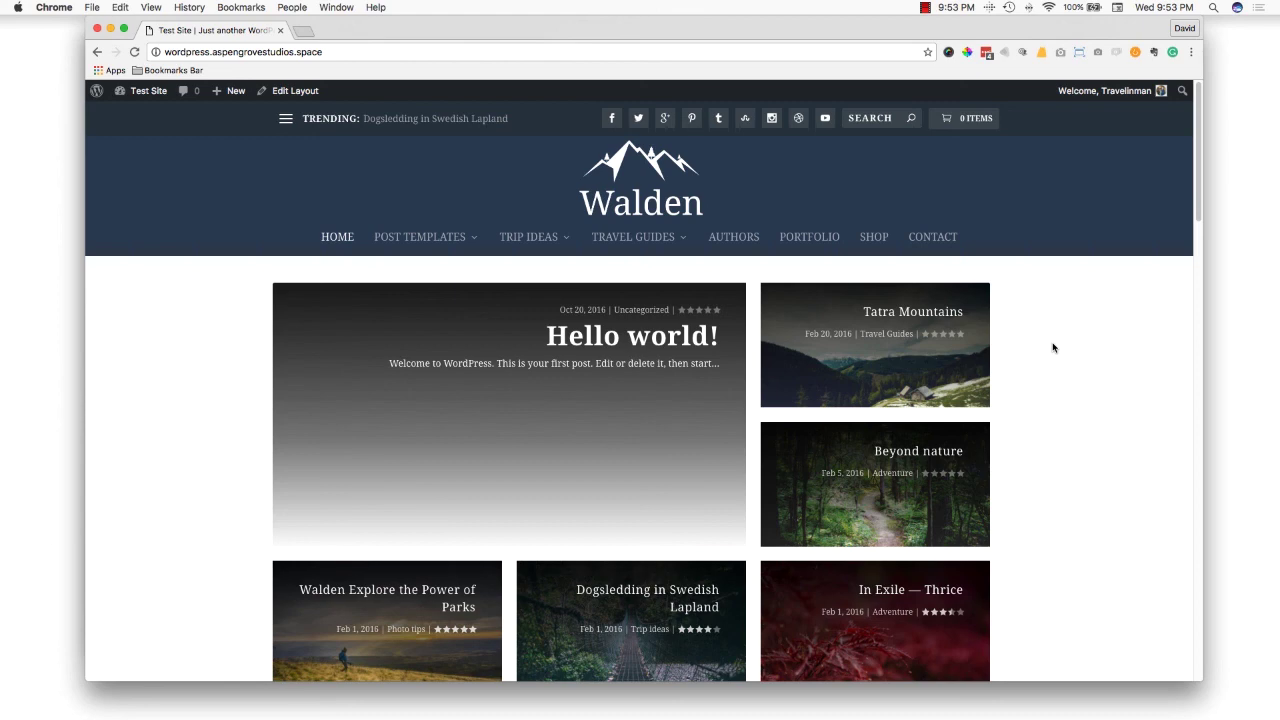
scroll(1053, 338, down, 5)
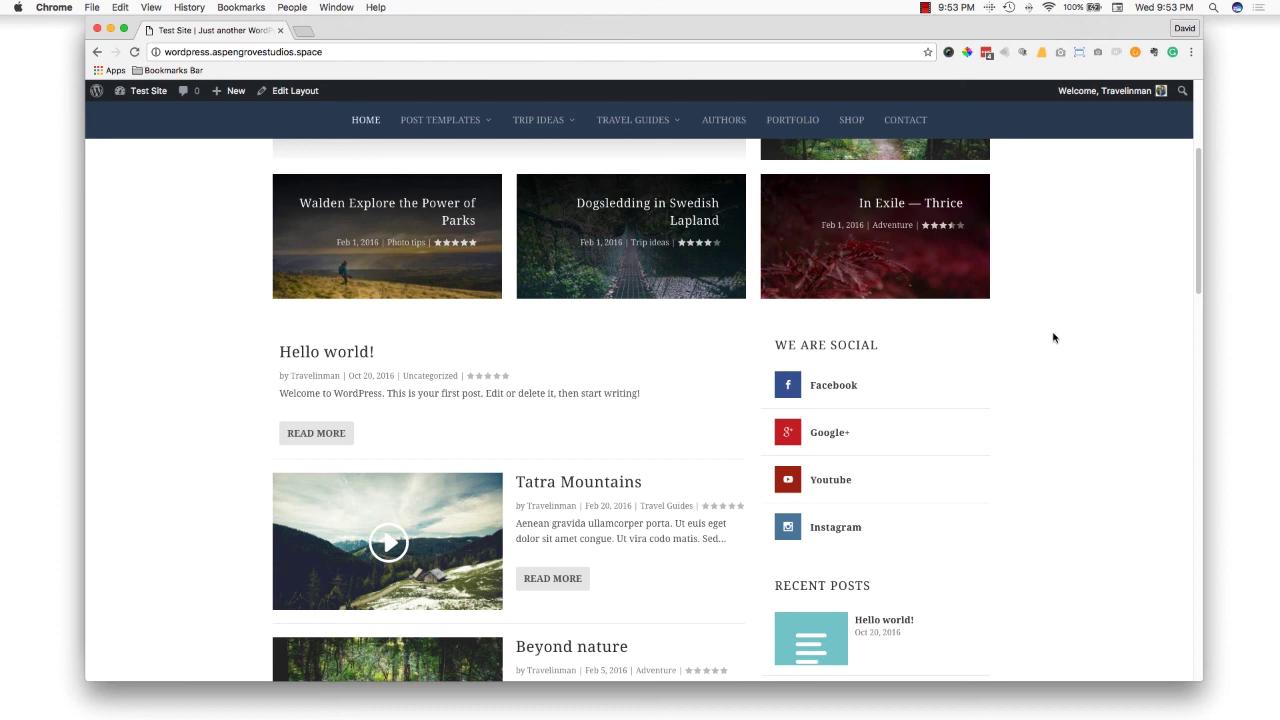
scroll(1053, 338, down, 1)
scroll(1053, 338, down, 5)
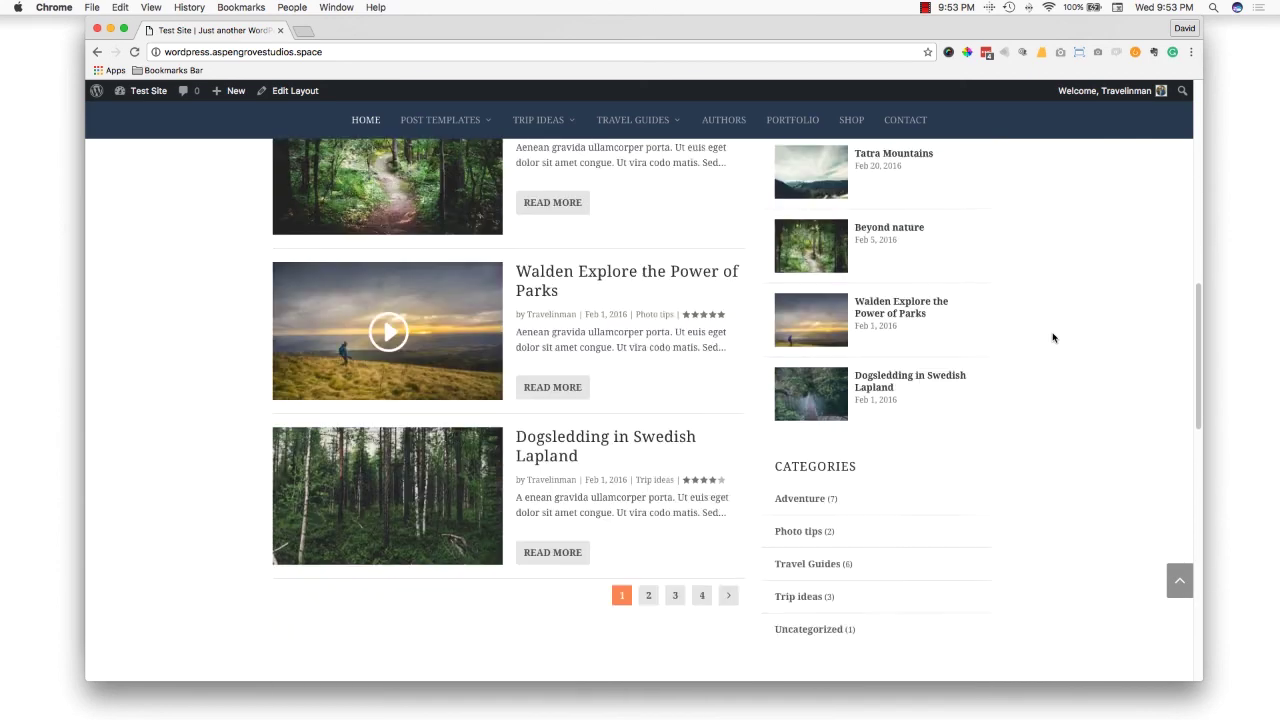
scroll(1053, 338, down, 5)
scroll(1053, 338, down, 5)
scroll(1050, 338, down, 1)
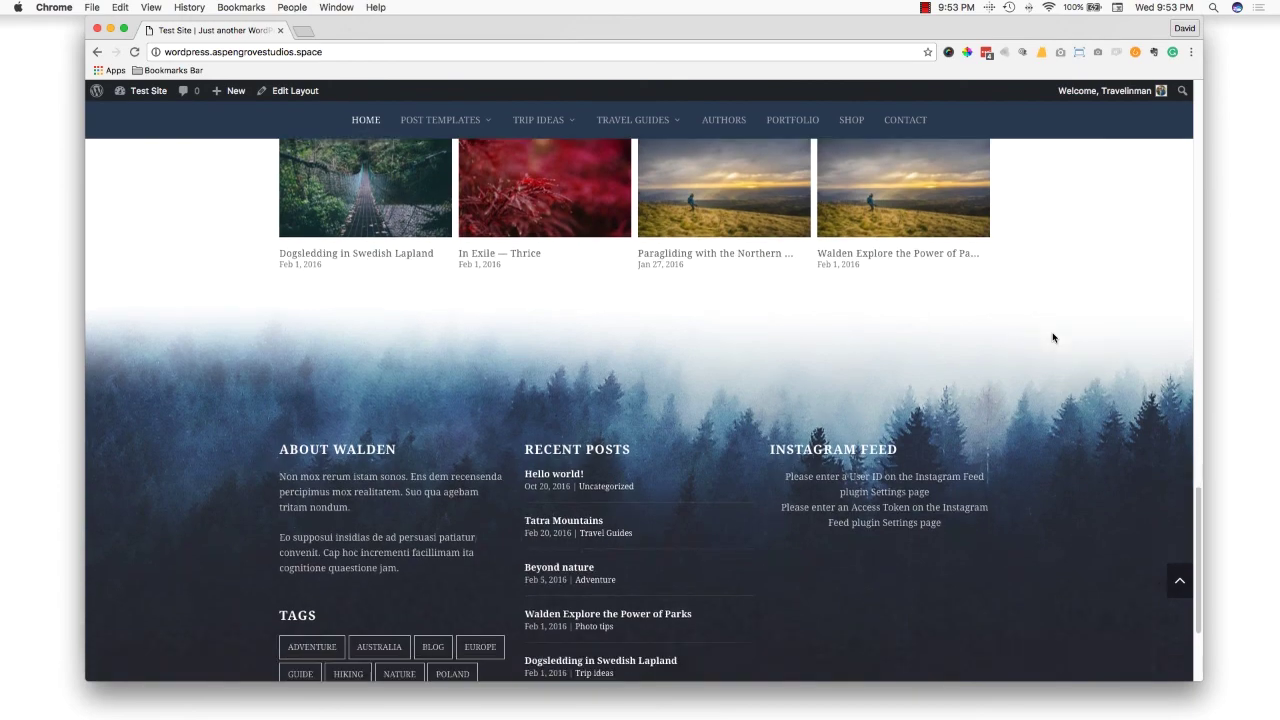